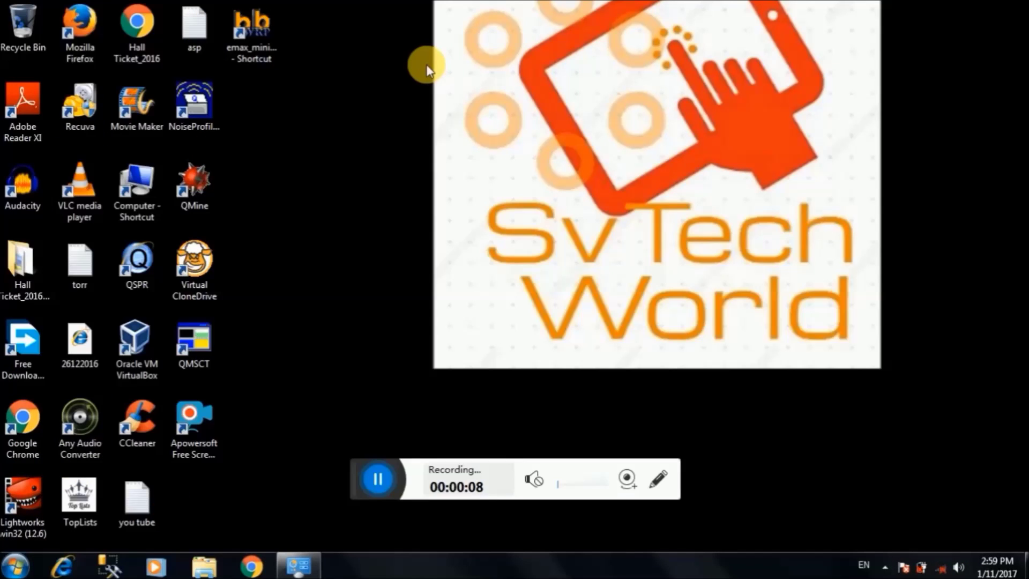
# Step: Launch the TWRP installer, get past the splash screen and choose option 1 to install drivers
pyautogui.doubleClick(259, 48)
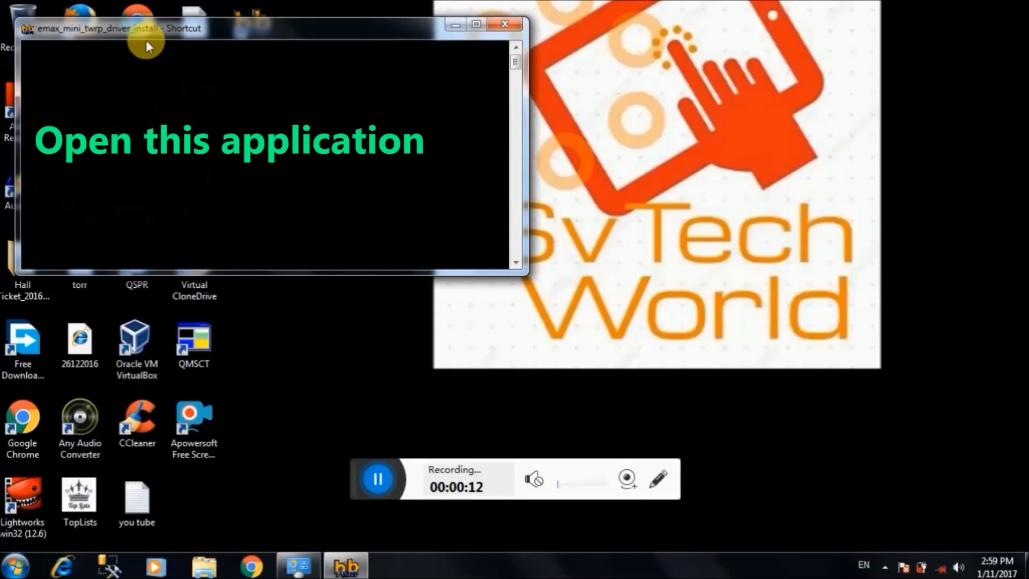
pyautogui.moveTo(148, 35); pyautogui.dragTo(533, 48)
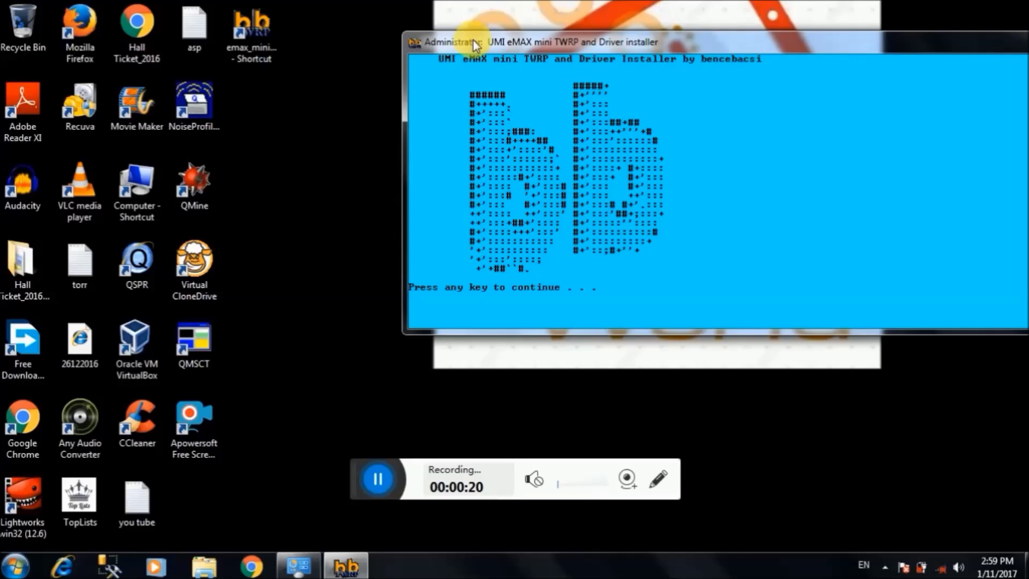
pyautogui.press('Return')
pyautogui.write('1')
pyautogui.press('Return')
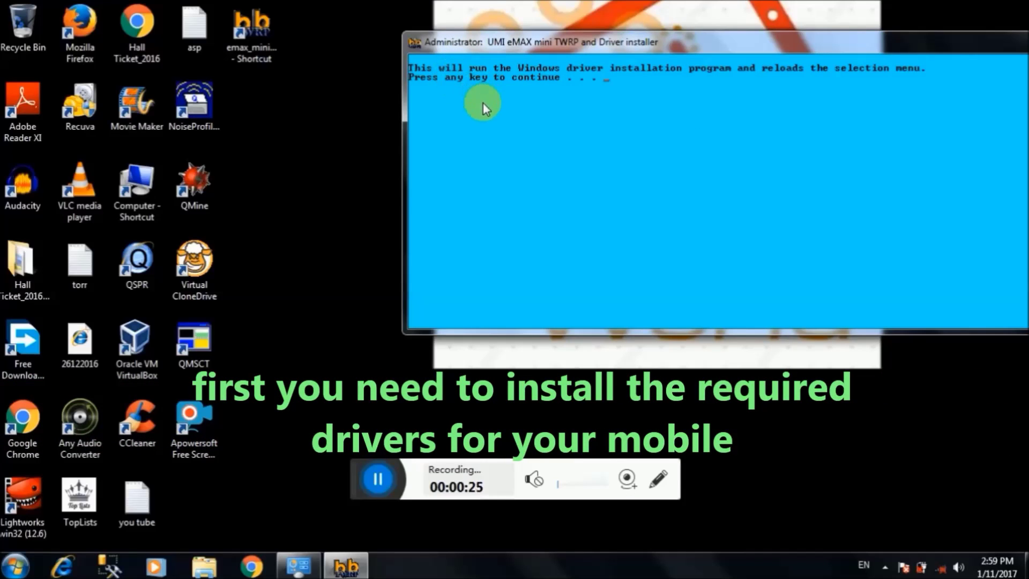
# Step: Install the Android USB drivers in Android USB Driver Manager, then close the manager
pyautogui.press('Return')
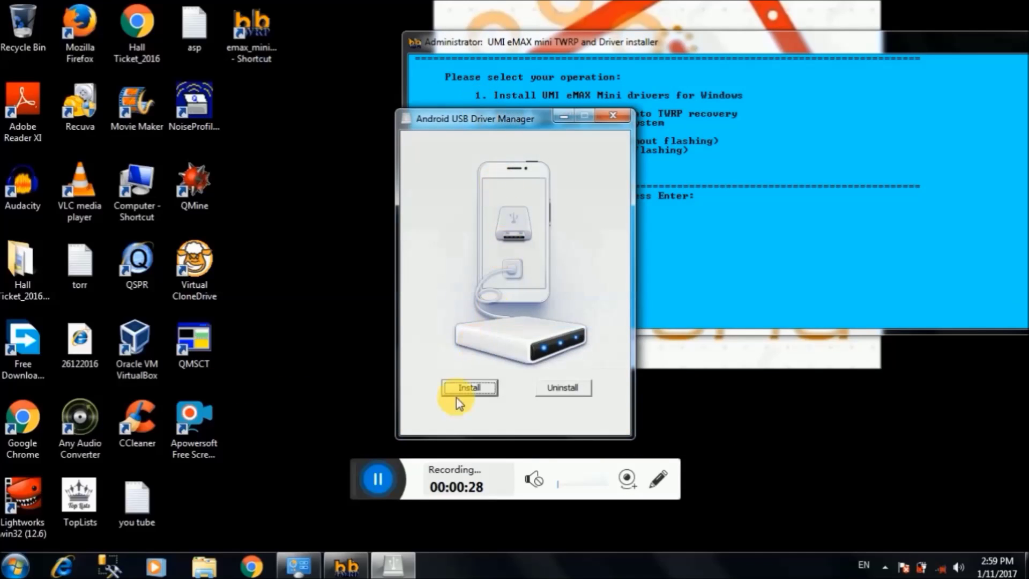
pyautogui.click(462, 387)
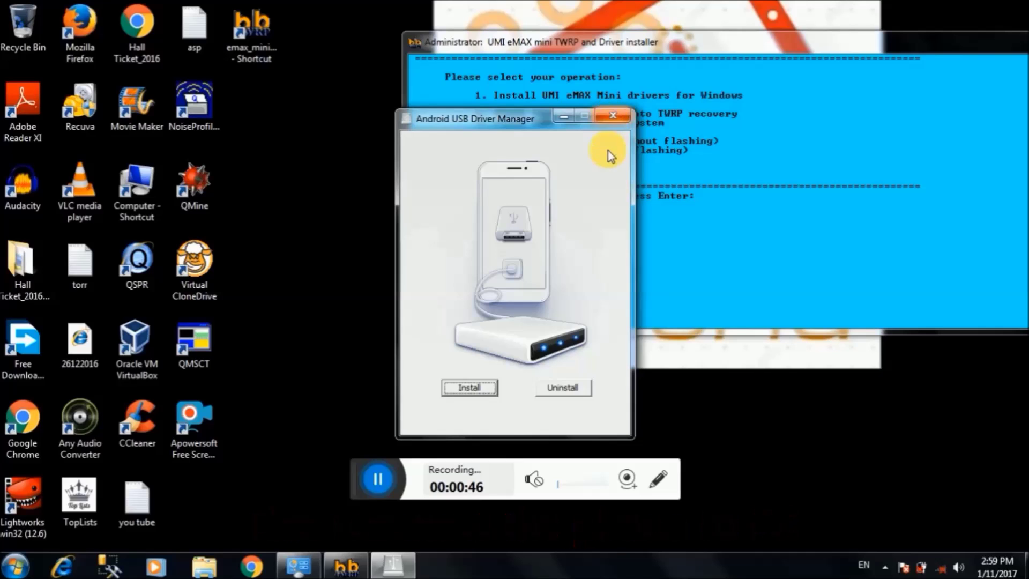
pyautogui.click(617, 118)
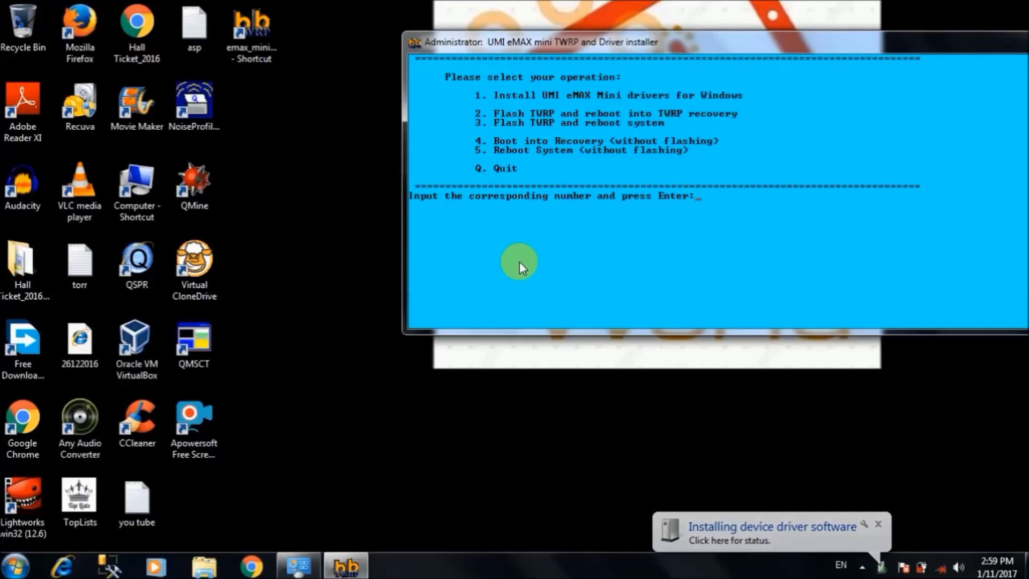
# Step: Dismiss the driver status and AutoPlay windows, then flash TWRP with option 2 and reboot
pyautogui.moveTo(815, 42); pyautogui.dragTo(613, 43)
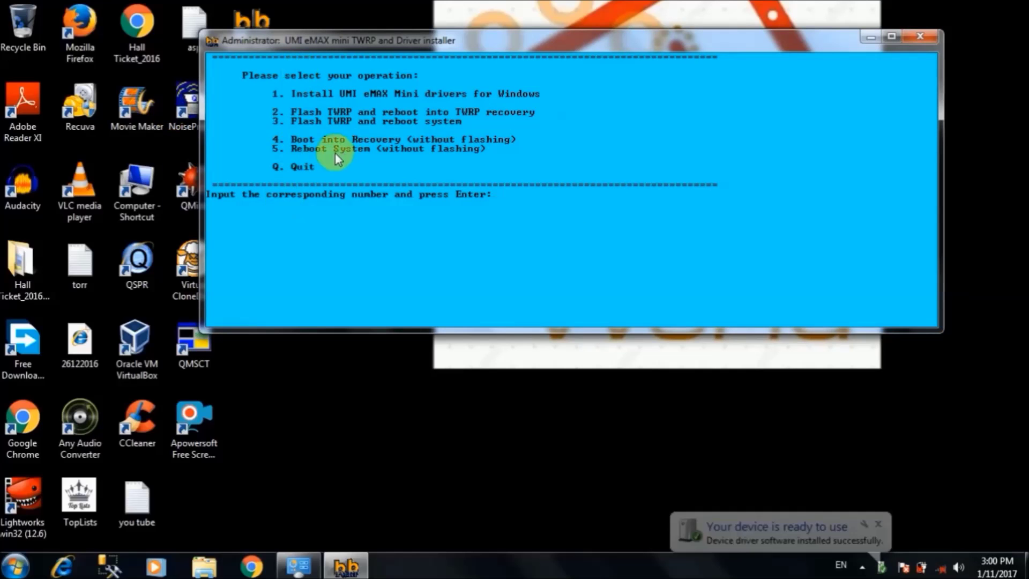
pyautogui.click(741, 547)
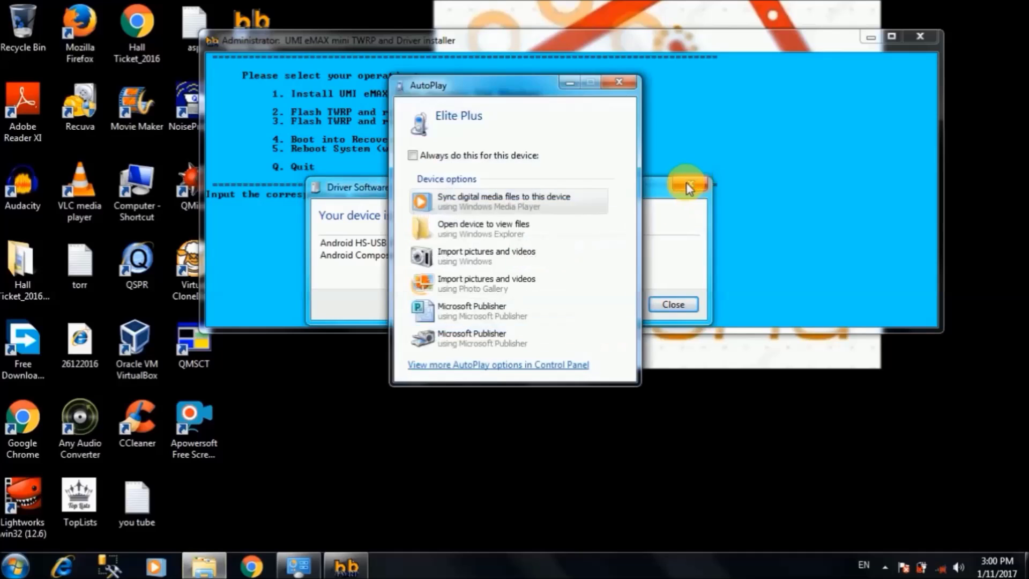
pyautogui.click(685, 183)
pyautogui.click(618, 84)
pyautogui.write('2')
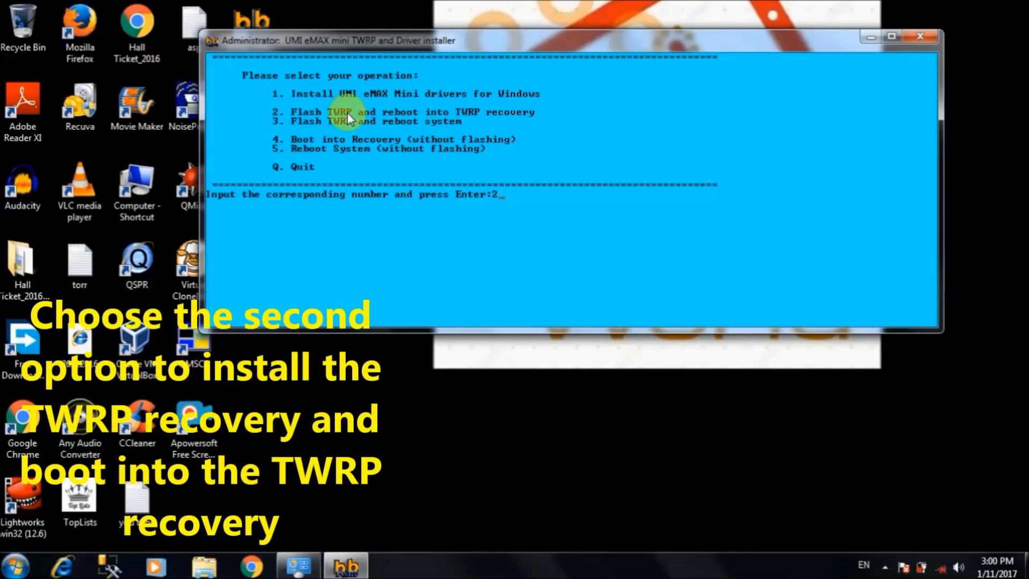
pyautogui.press('Return')
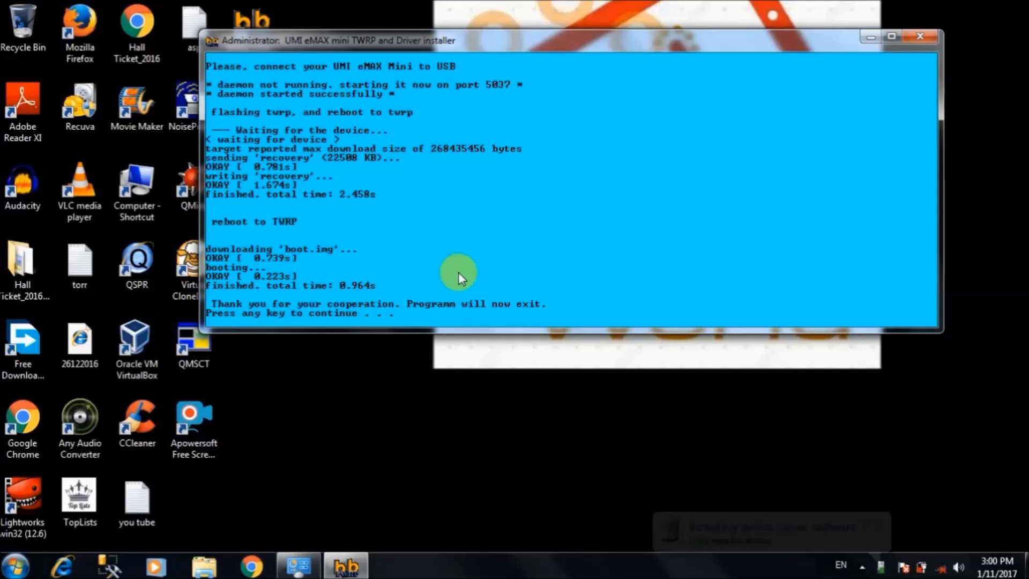
pyautogui.press('Return')
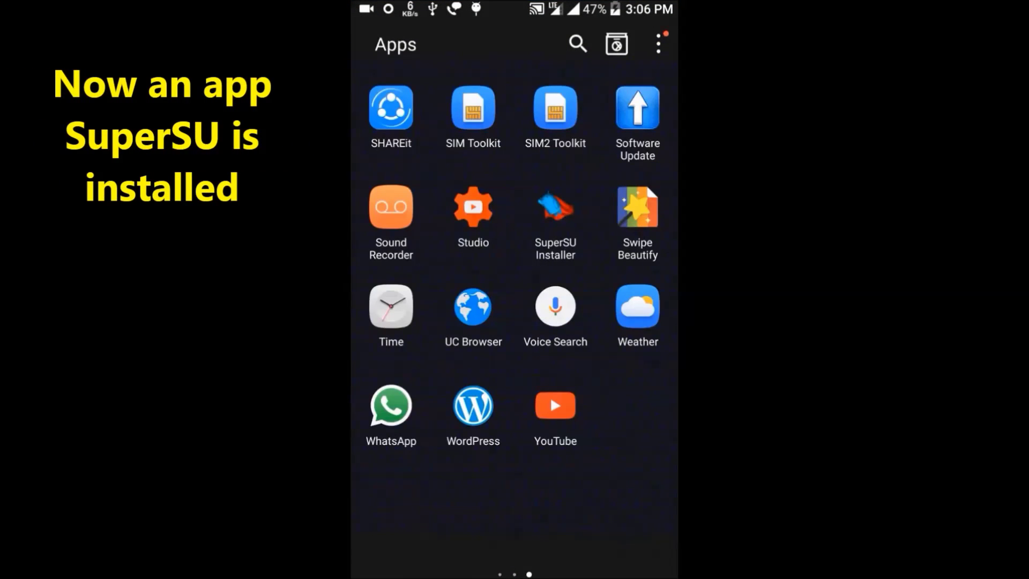
# Step: Update SuperSU through Google Play from SuperSU Installer, accepting its permissions
pyautogui.click(557, 223)
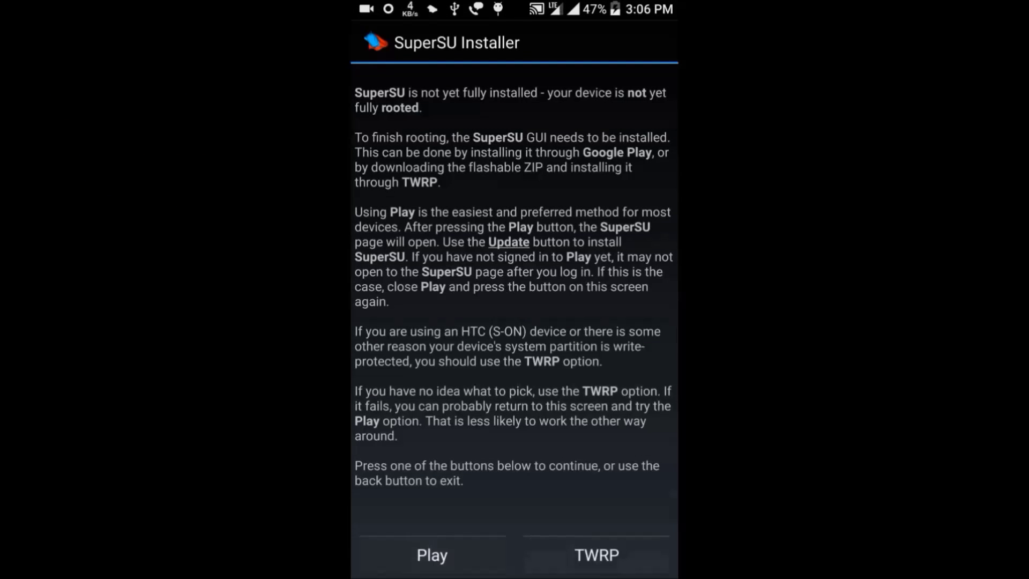
pyautogui.click(432, 555)
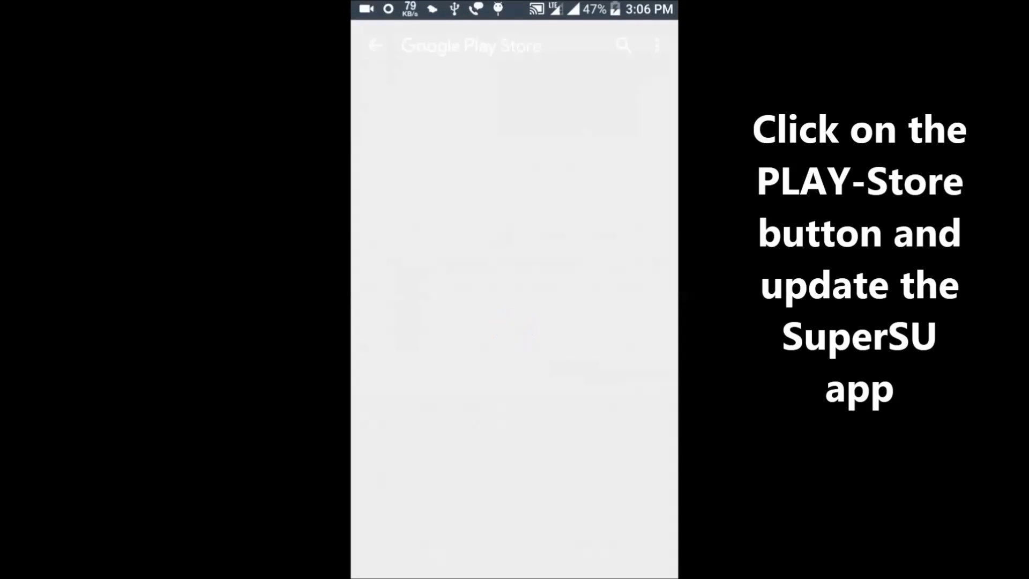
pyautogui.click(474, 339)
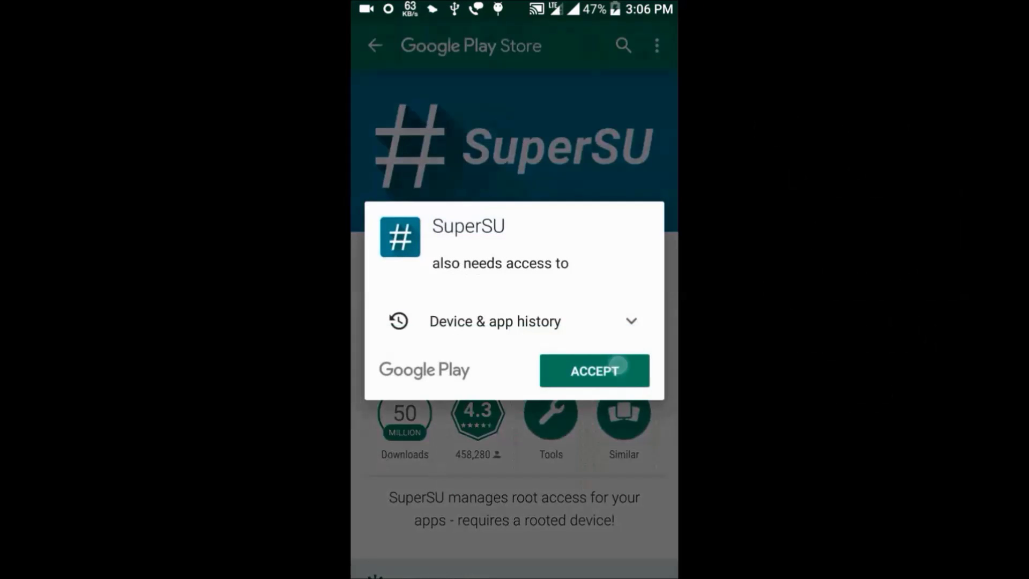
pyautogui.click(616, 364)
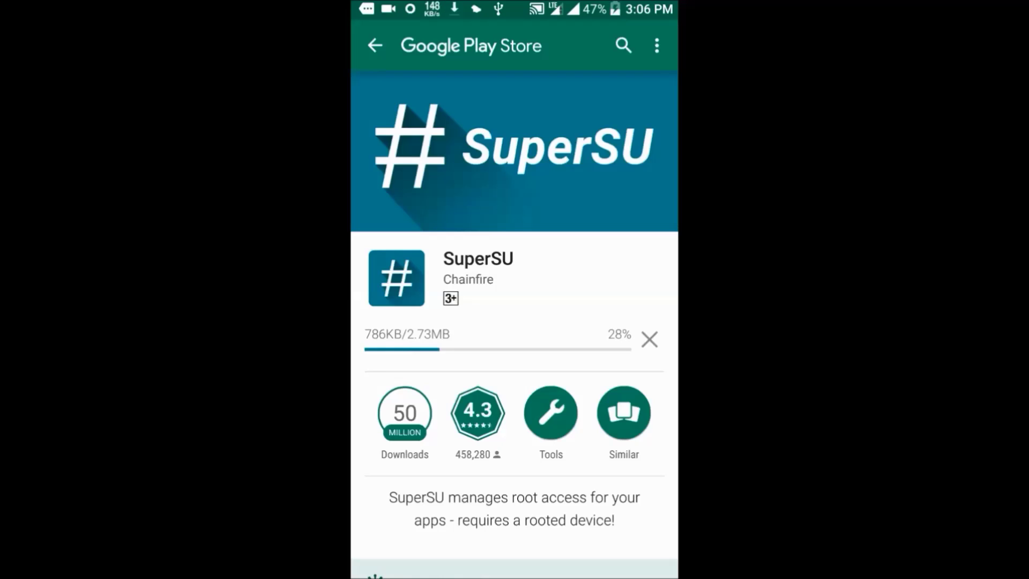
pyautogui.scroll(-7, 519, 486)
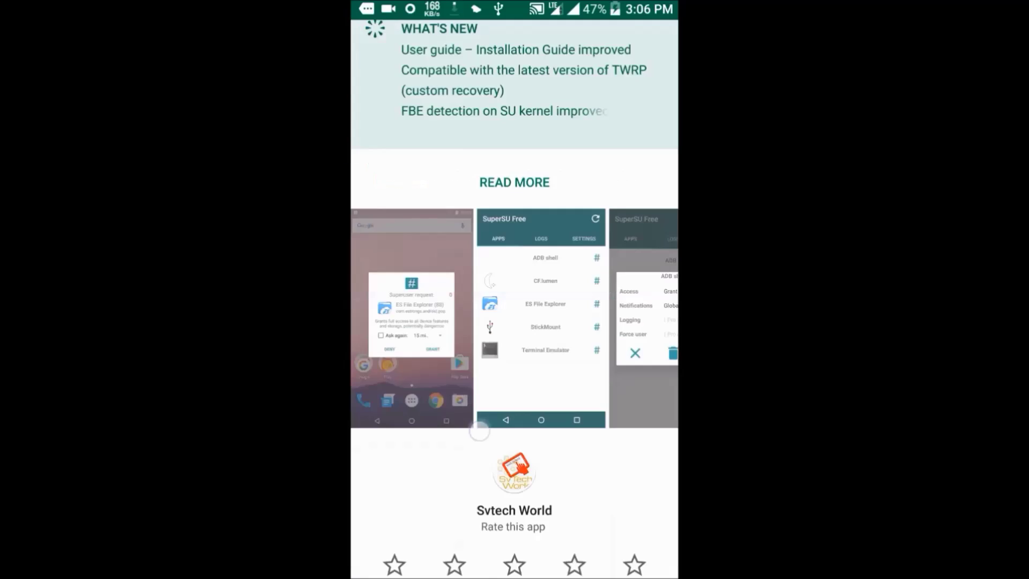
pyautogui.scroll(7, 479, 432)
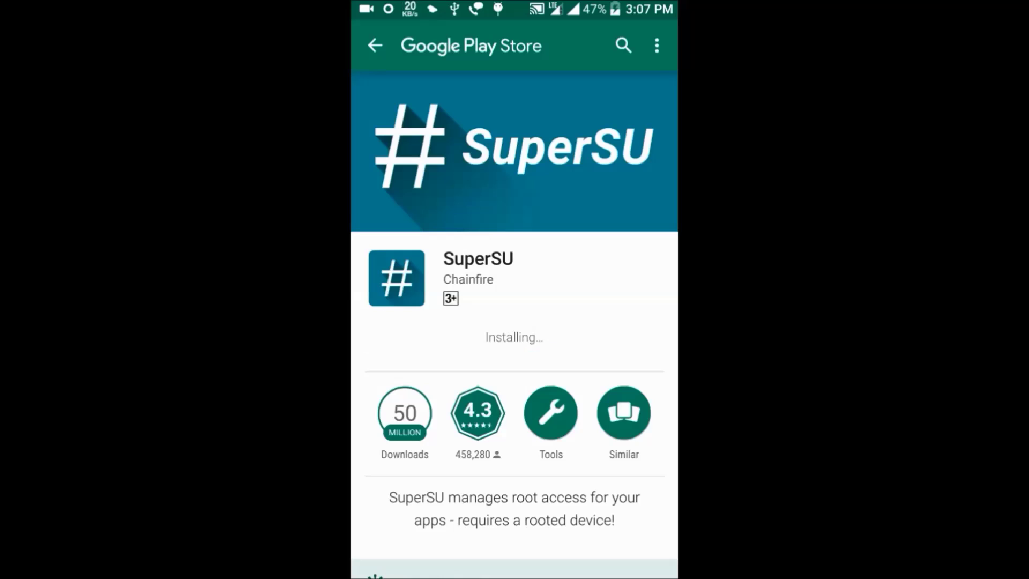
pyautogui.press('Escape')
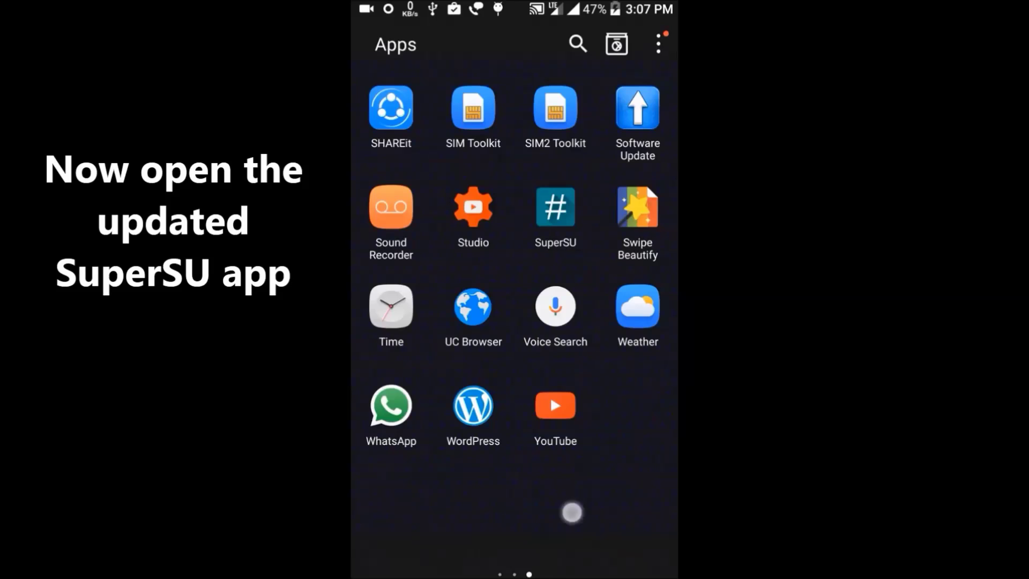
pyautogui.click(553, 235)
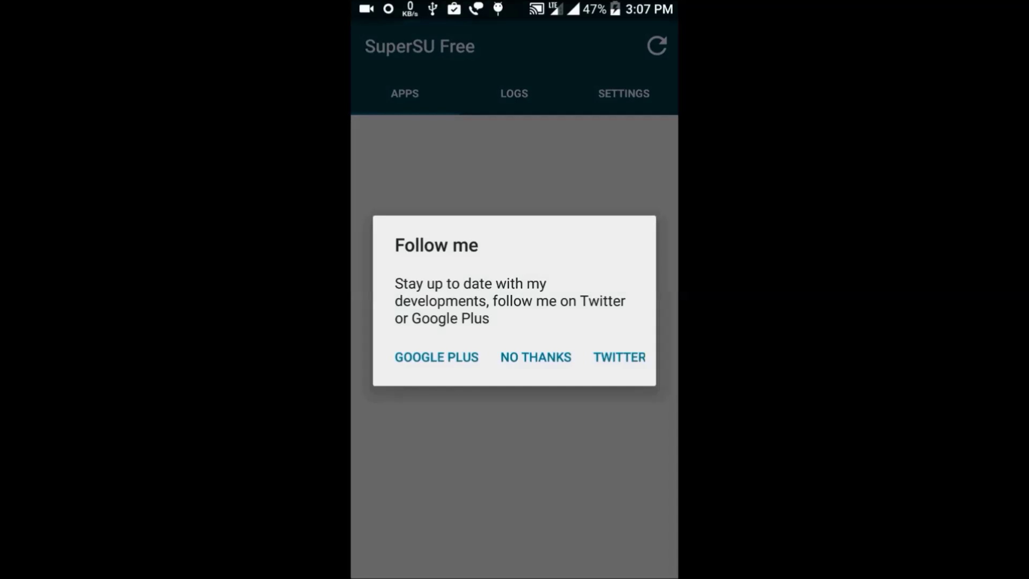
# Step: Decline the follow-me prompt, browse SuperSU's Logs, Settings and Apps tabs, then go Home
pyautogui.click(537, 356)
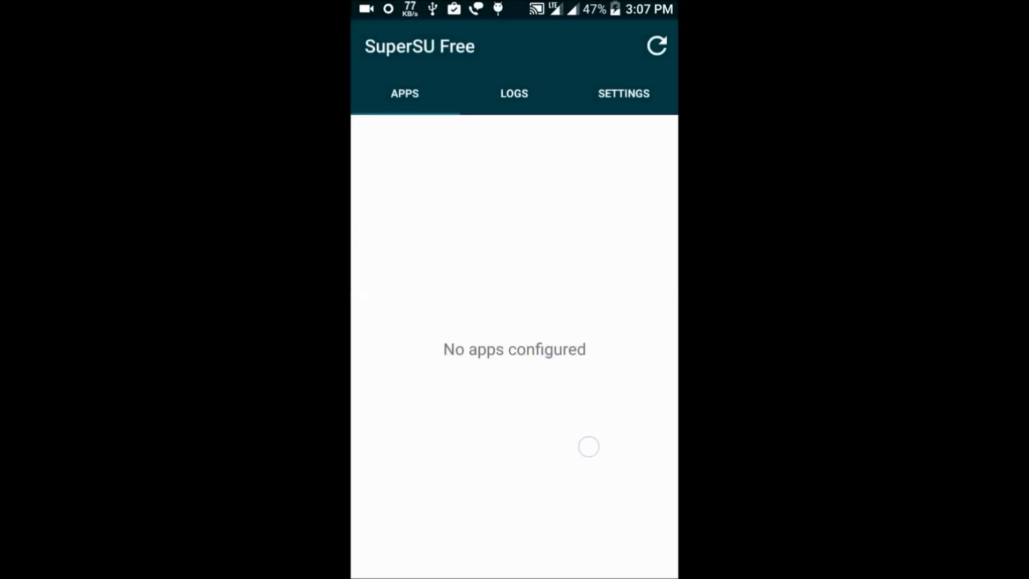
pyautogui.moveTo(557, 452); pyautogui.dragTo(514, 459)
pyautogui.moveTo(578, 466)
pyautogui.mouseDown()
pyautogui.moveTo(420, 501)
pyautogui.moveTo(647, 466)
pyautogui.mouseUp()
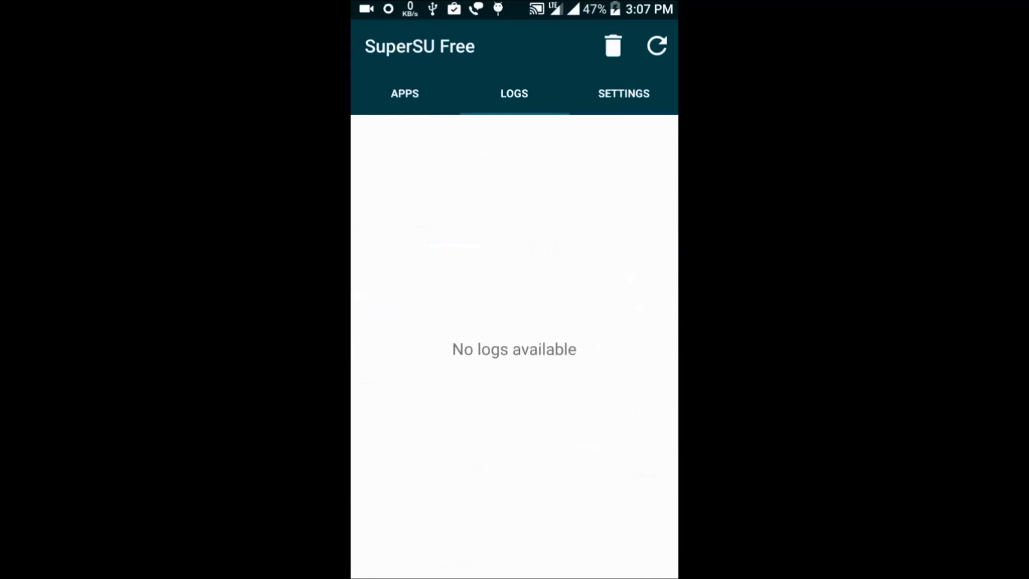
pyautogui.moveTo(434, 467); pyautogui.dragTo(618, 465)
pyautogui.click(624, 94)
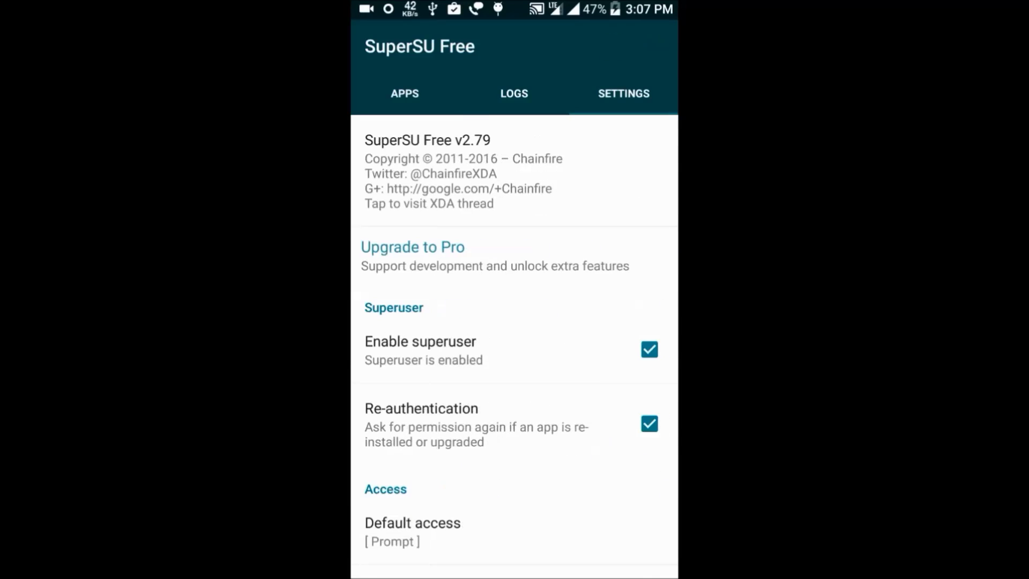
pyautogui.press('Home')
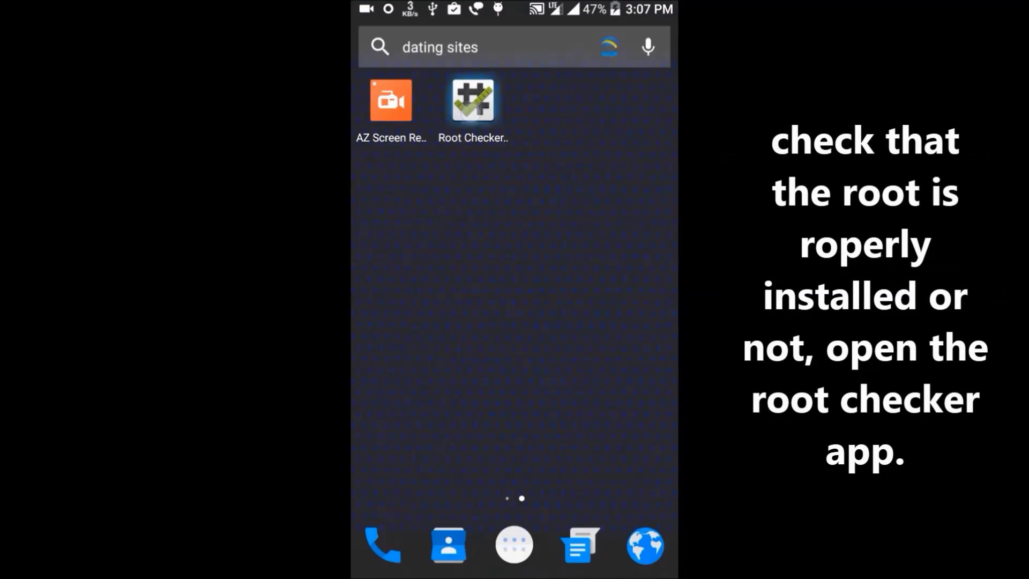
# Step: Launch Root Checker, accept the disclaimer and welcome message, verify root and grant superuser access
pyautogui.click(473, 101)
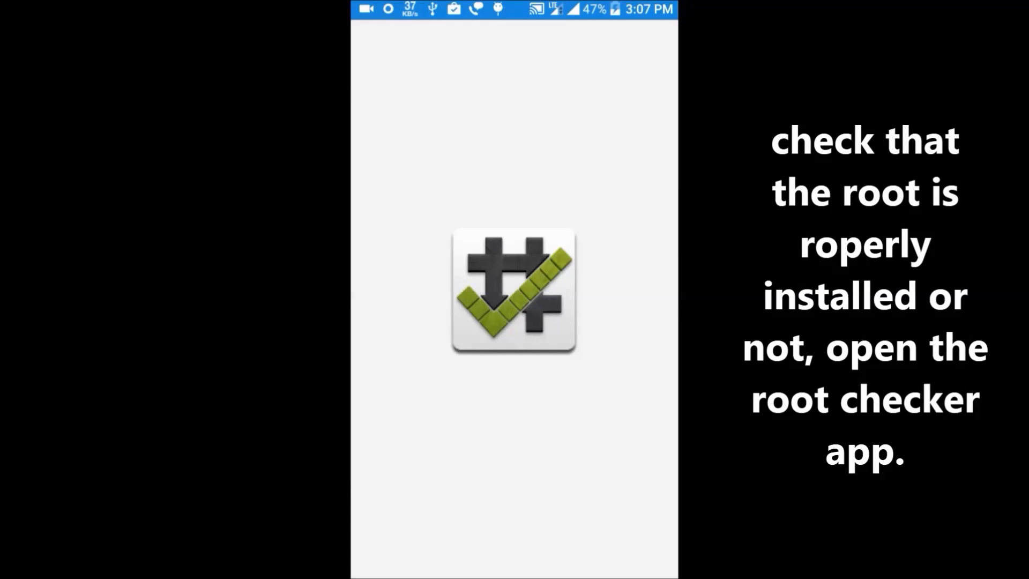
pyautogui.click(601, 475)
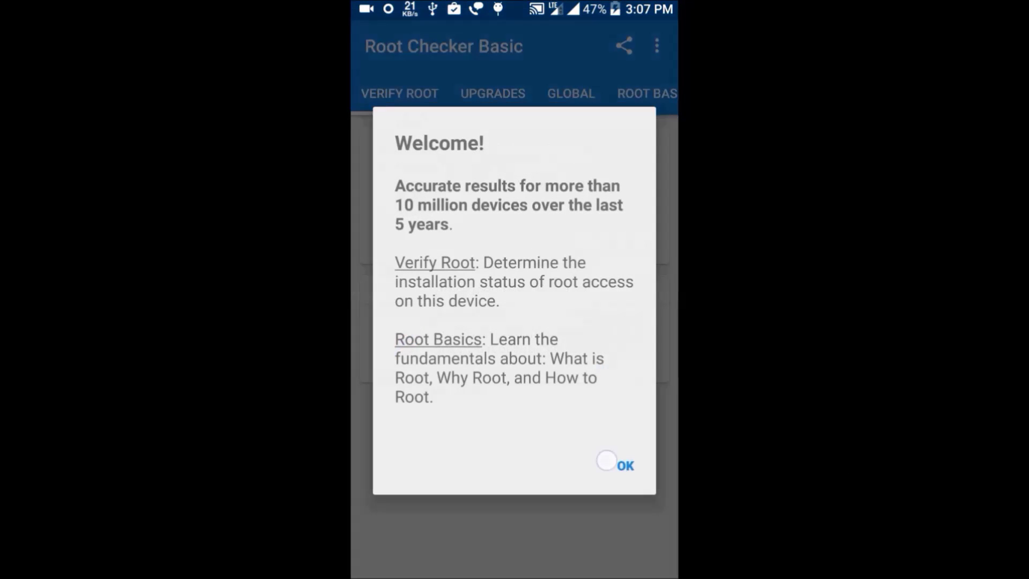
pyautogui.click(607, 461)
pyautogui.click(615, 240)
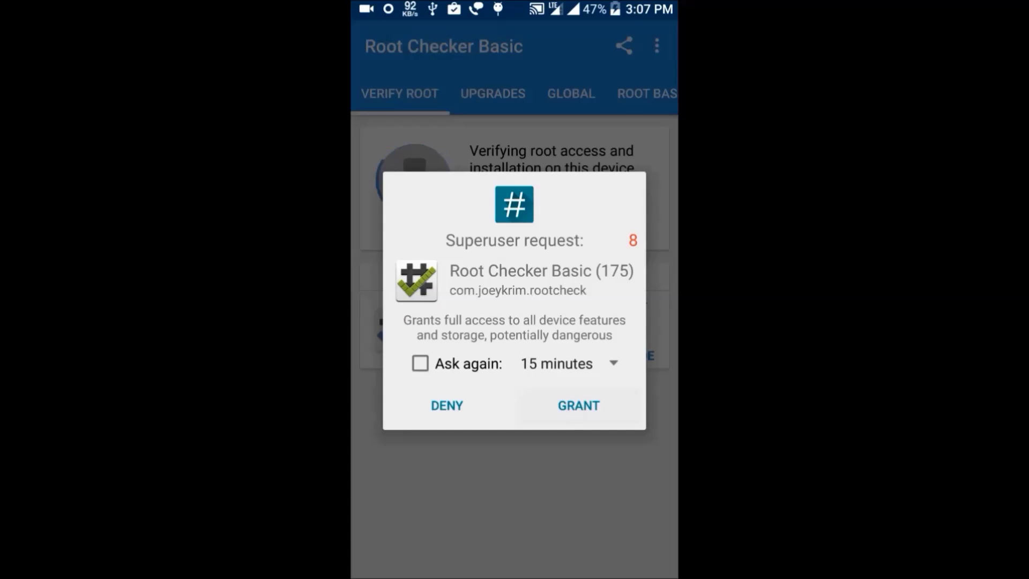
pyautogui.click(579, 406)
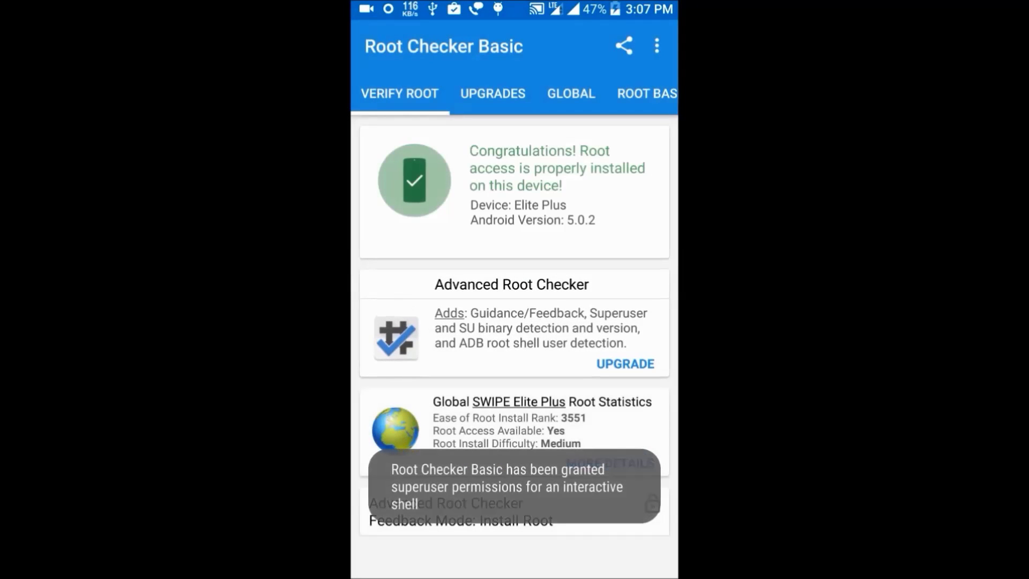
pyautogui.scroll(-3, 515, 402)
pyautogui.scroll(3, 514, 322)
pyautogui.scroll(-5, 548, 418)
pyautogui.scroll(5, 548, 418)
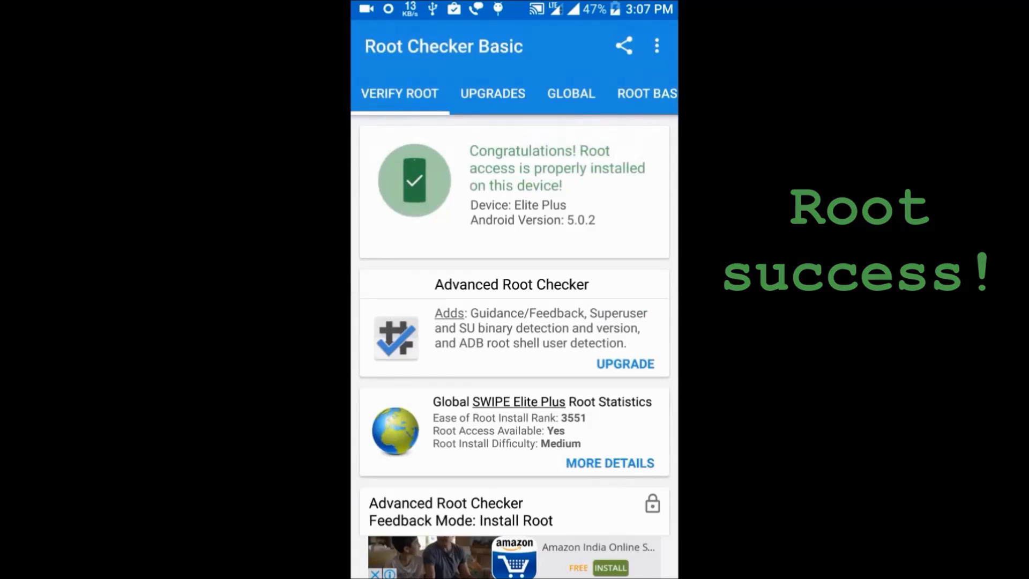